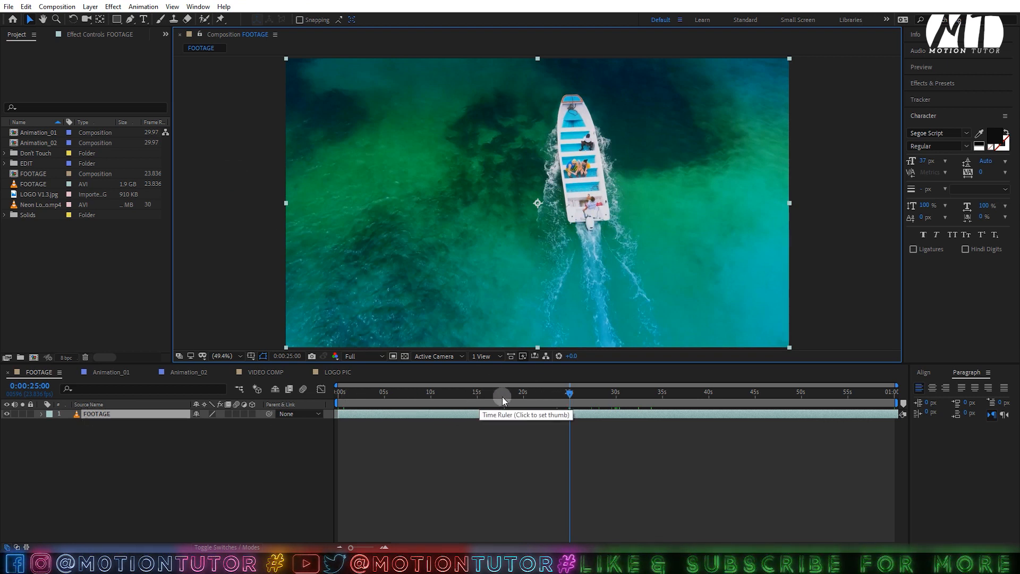
- Duplicate the FOOTAGE layer in the FOOTAGE composition and trim the copy so it starts at 25 seconds
click(100, 414)
drag(33, 182, 36, 360)
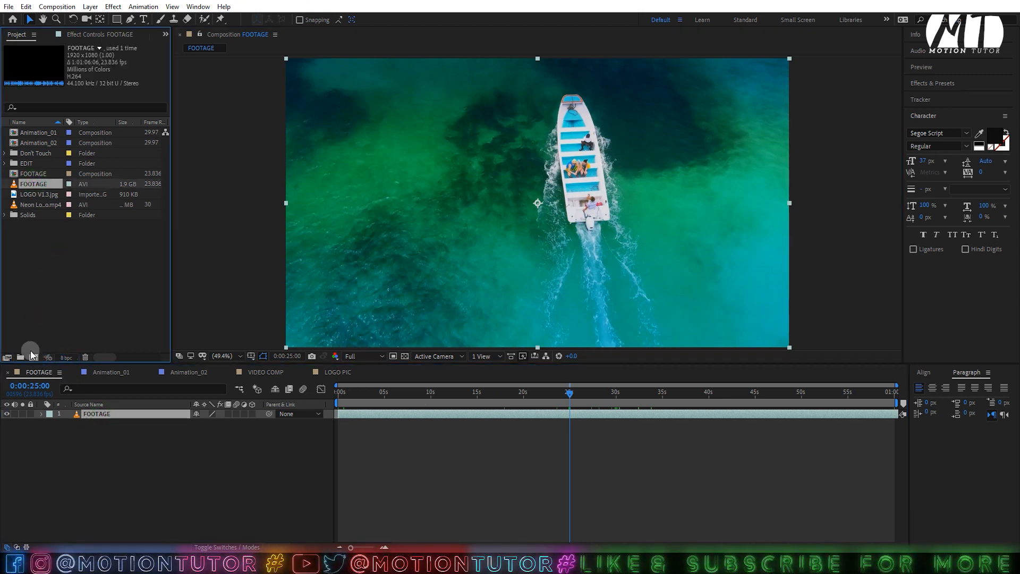
click(374, 415)
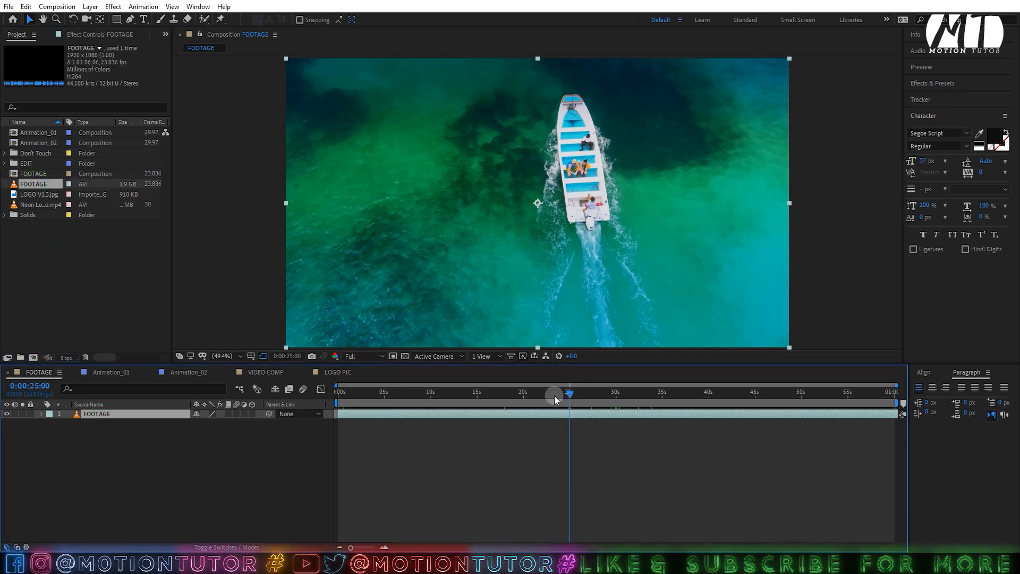
key(ctrl+d)
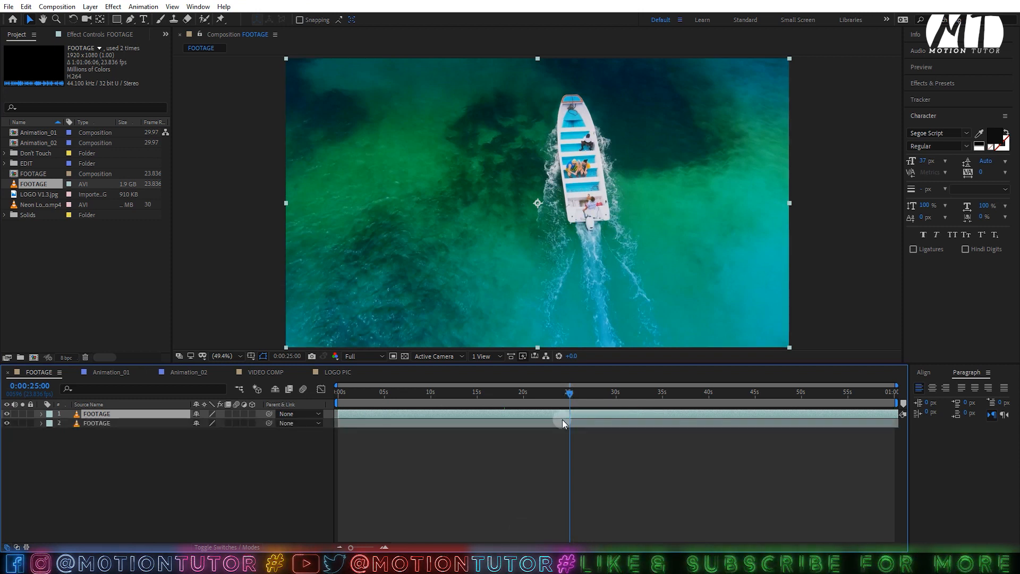
key(alt+bracketleft)
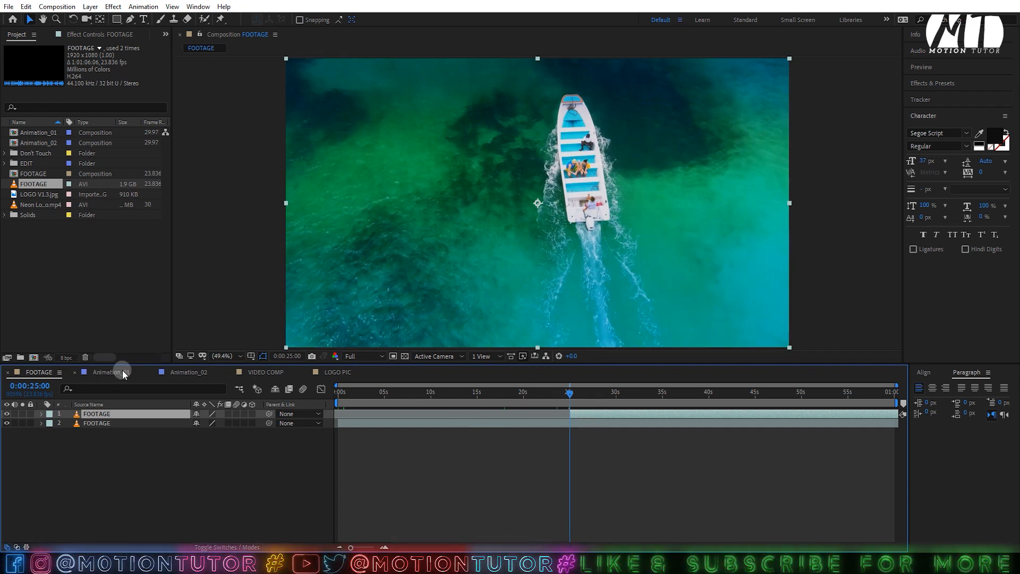
- Paste the trimmed FOOTAGE layer above the intro video in VIDEO COMP, inside the EDIT folder, and check it at 0:00:00:00
click(266, 372)
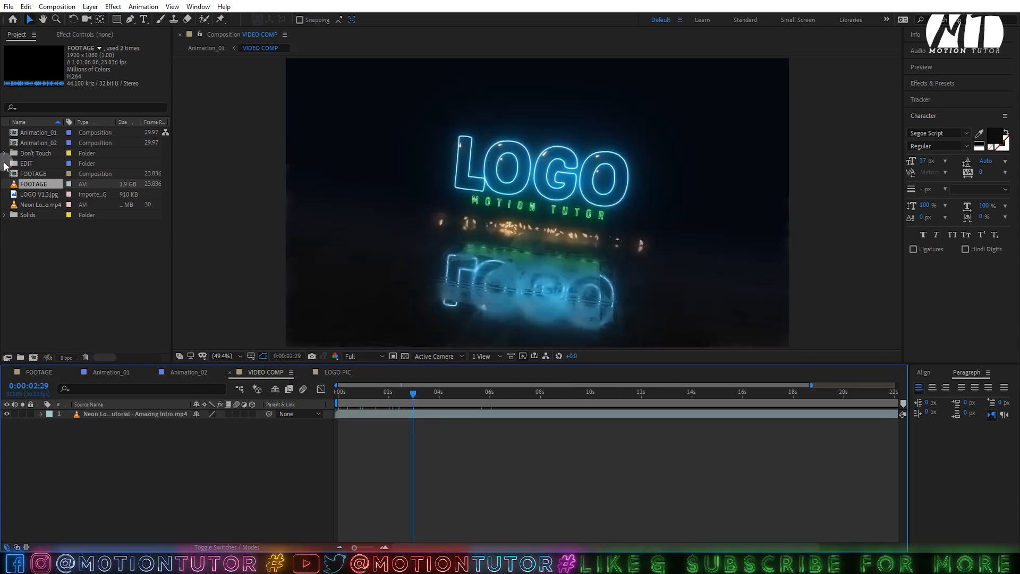
click(5, 163)
click(44, 174)
click(47, 184)
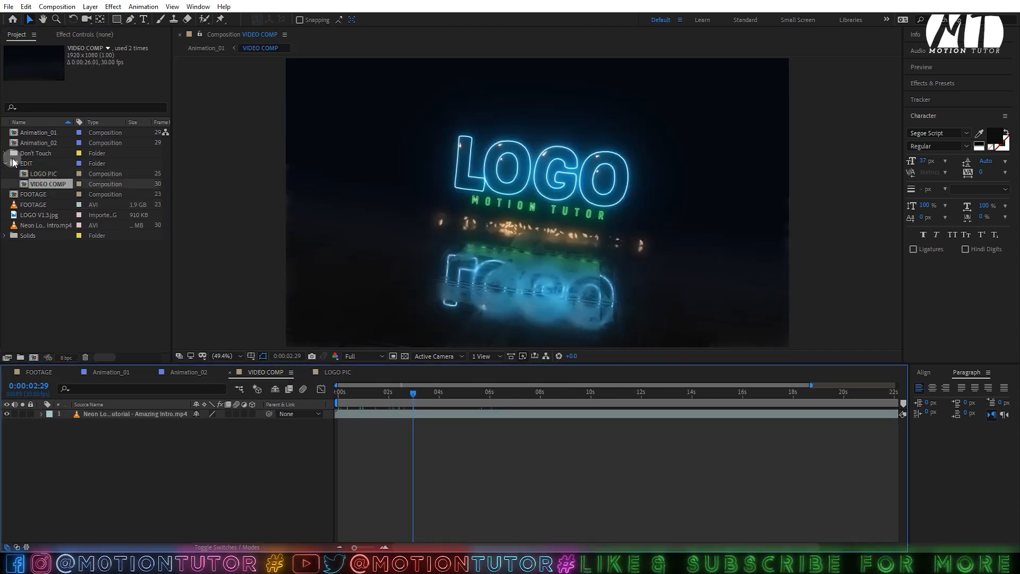
key(ctrl+v)
drag(377, 393, 251, 408)
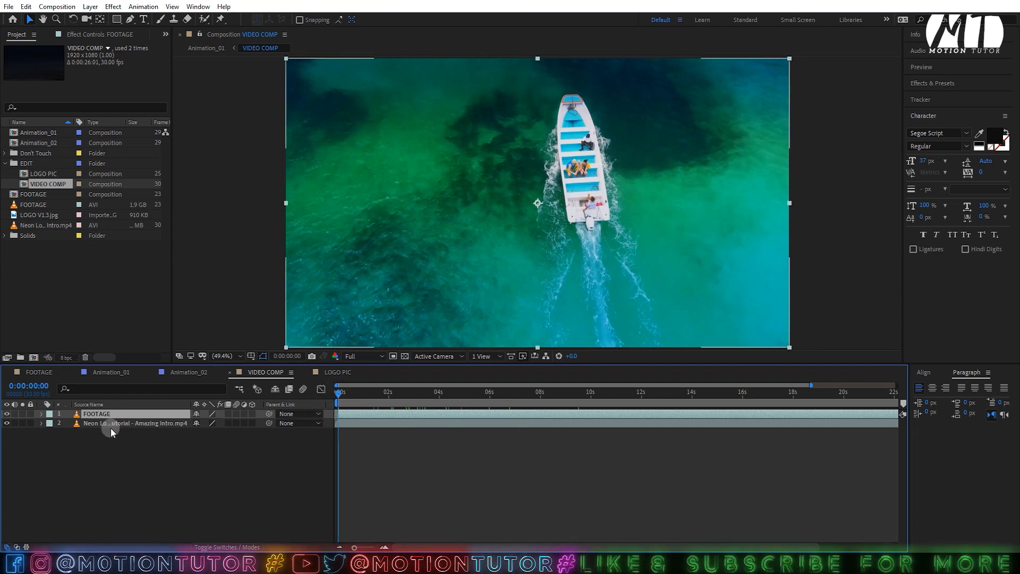
- View Animation_02 with the placed footage at 0;00;04;15 and compare the two animation compositions in the project
click(191, 372)
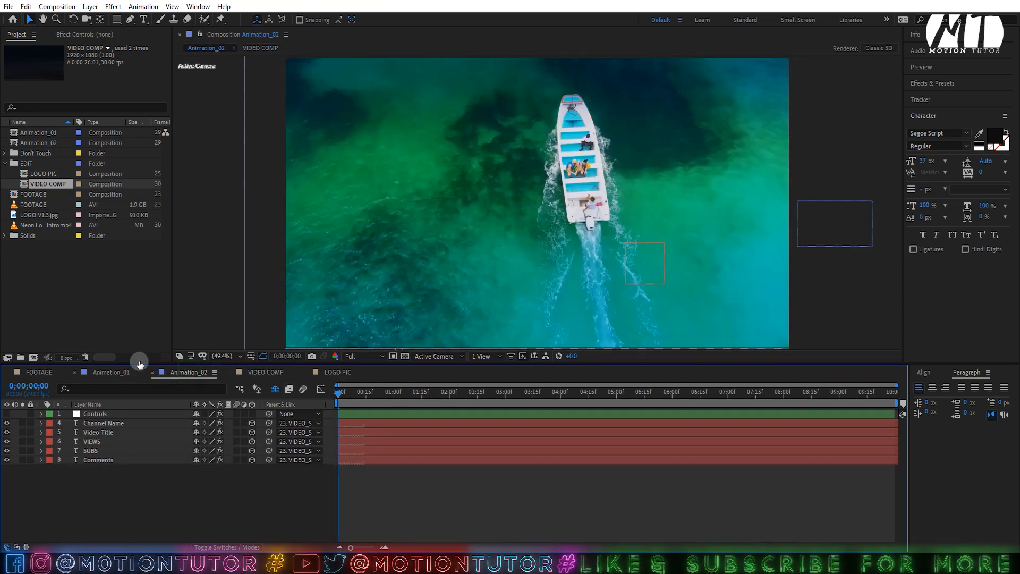
drag(487, 398, 588, 396)
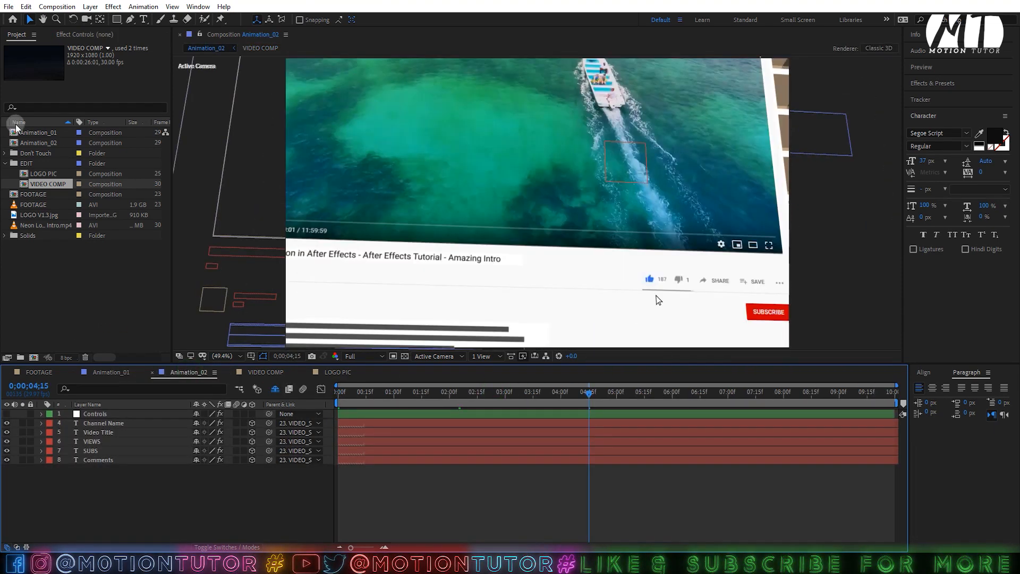
click(35, 133)
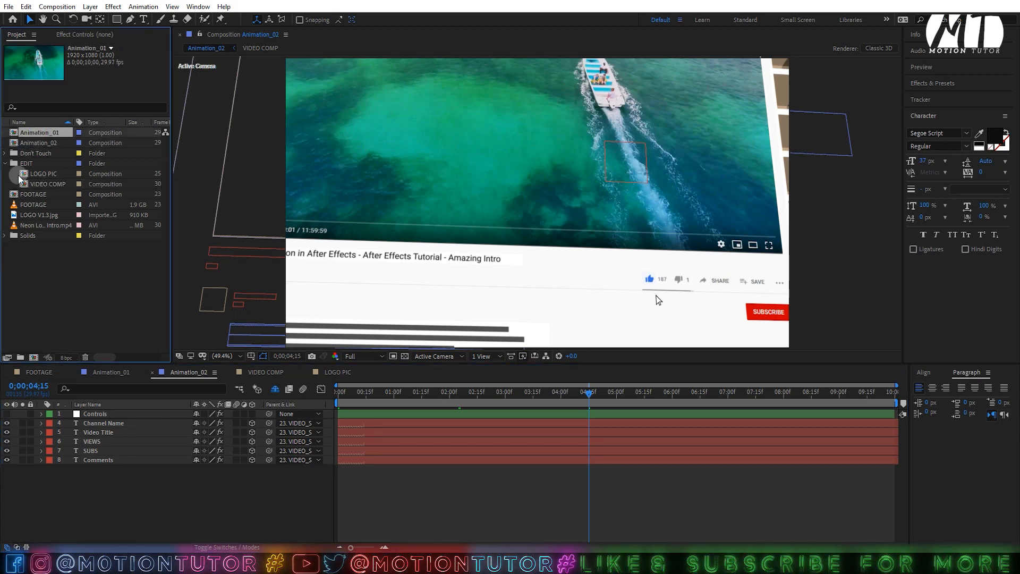
click(40, 143)
- Add Animation_01 as the uppermost layer of the FOOTAGE composition, starting at 25 seconds, and mute its audio
click(48, 372)
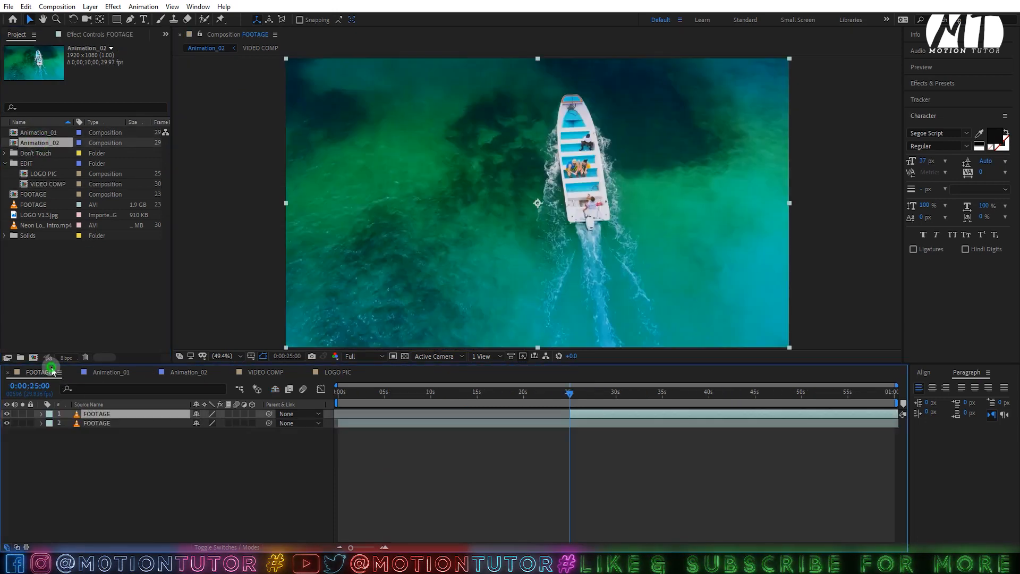
drag(569, 393, 555, 398)
key(i)
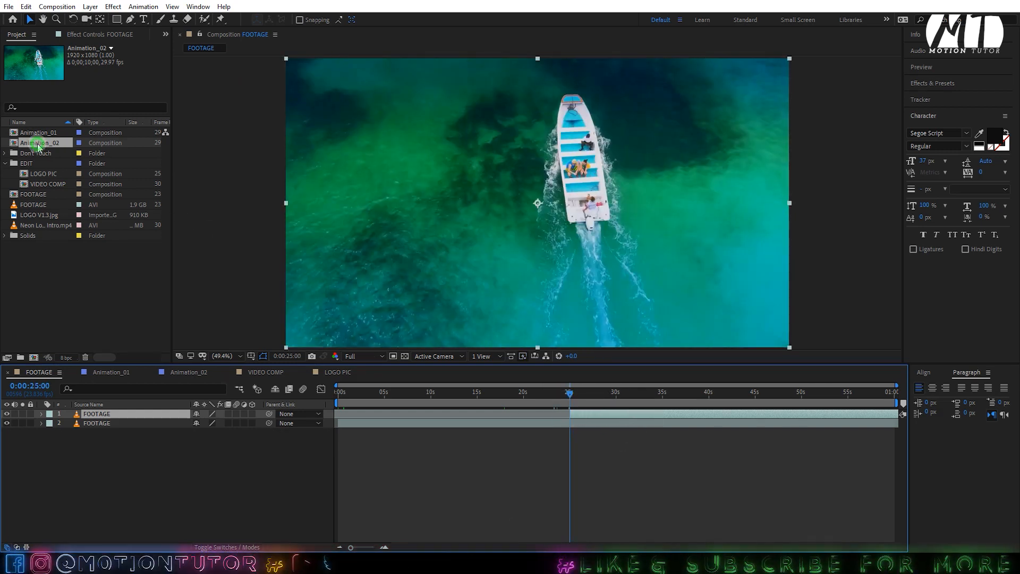
drag(38, 133, 331, 418)
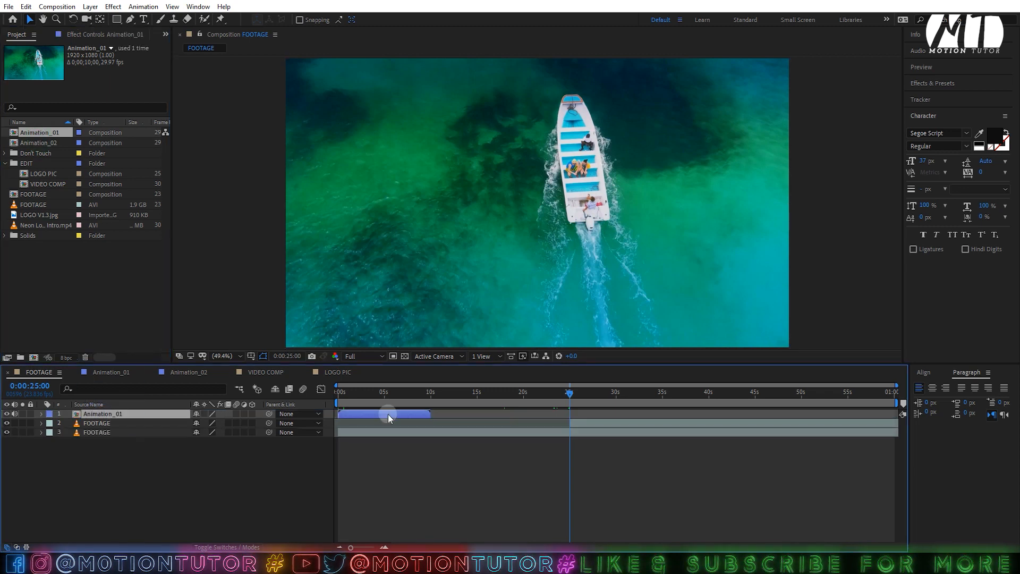
key(bracketleft)
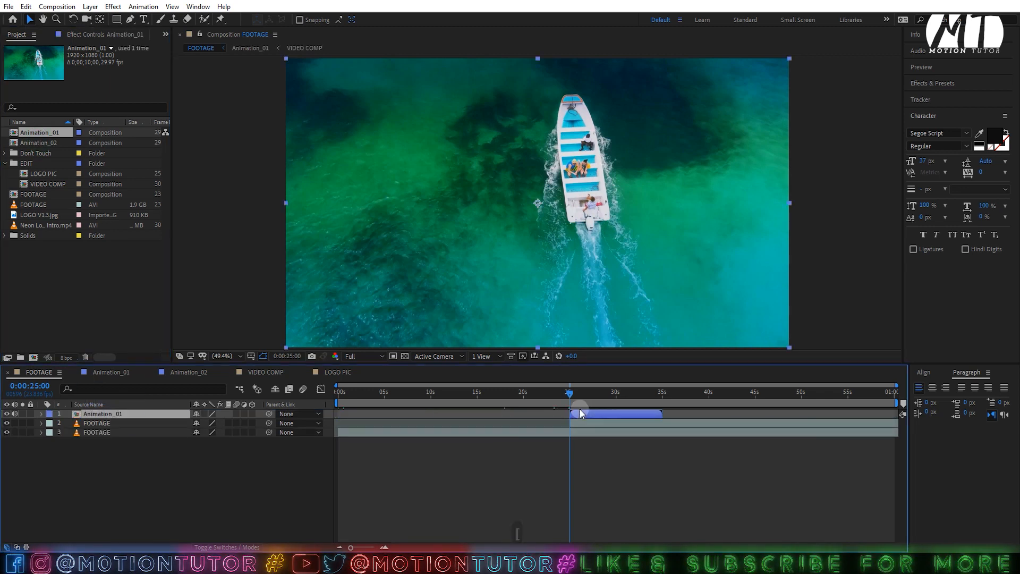
click(15, 414)
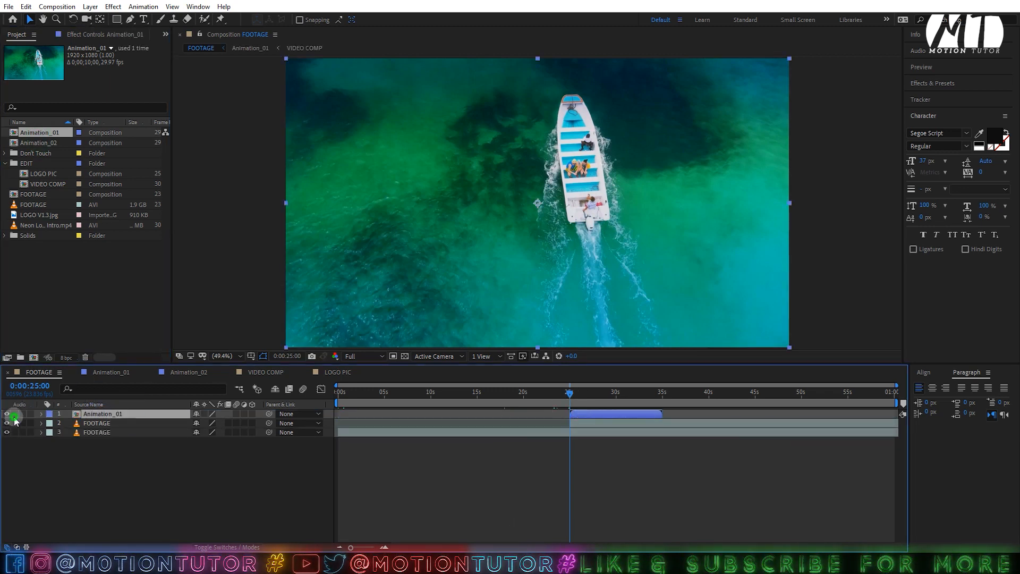
- Set the preview resolution to Quarter and delete the trimmed FOOTAGE copy below Animation_01
click(98, 424)
click(363, 356)
click(365, 417)
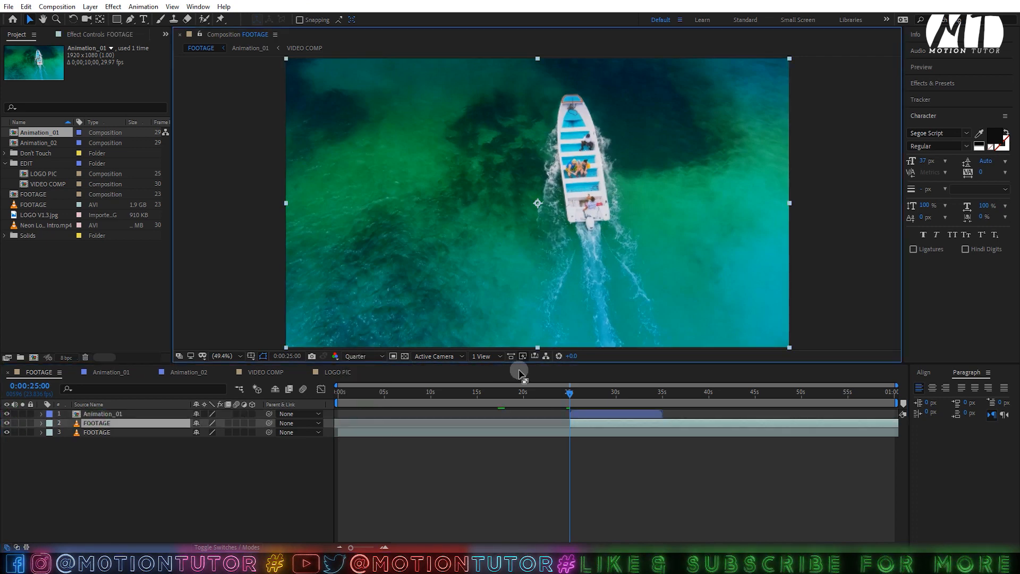
key(Delete)
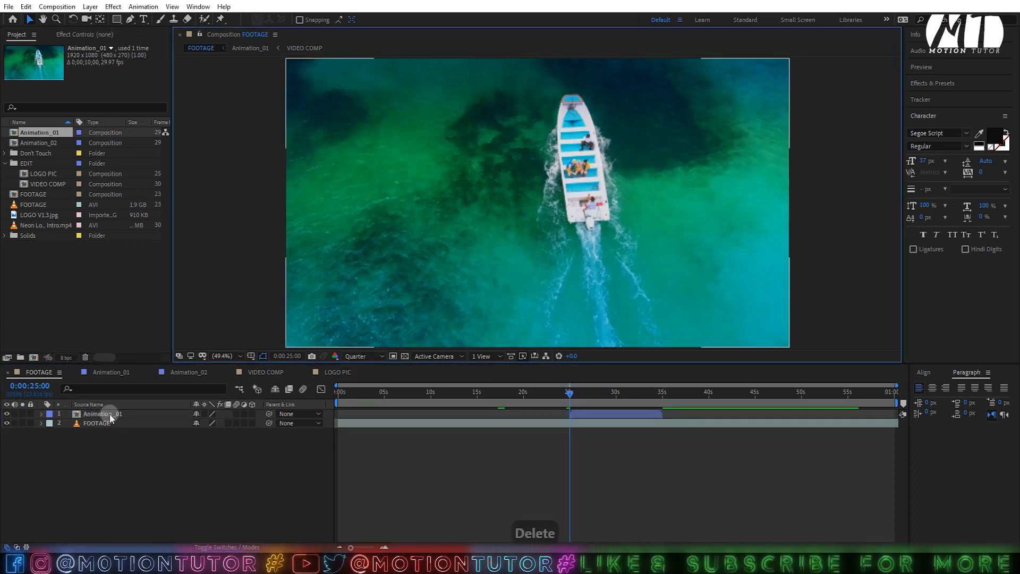
- Play the FOOTAGE composition from 25 seconds through the Animation_01 section and set the preview resolution to Full
key(space)
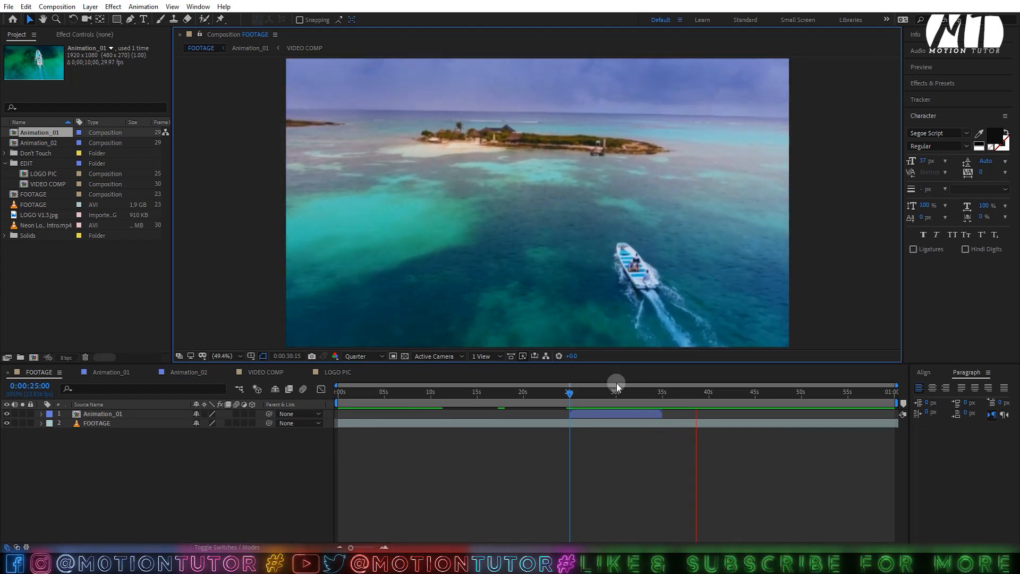
mouse_move(654, 393)
mouse_down()
mouse_move(604, 397)
mouse_move(594, 408)
mouse_move(680, 404)
mouse_move(643, 404)
mouse_up()
click(361, 356)
click(360, 381)
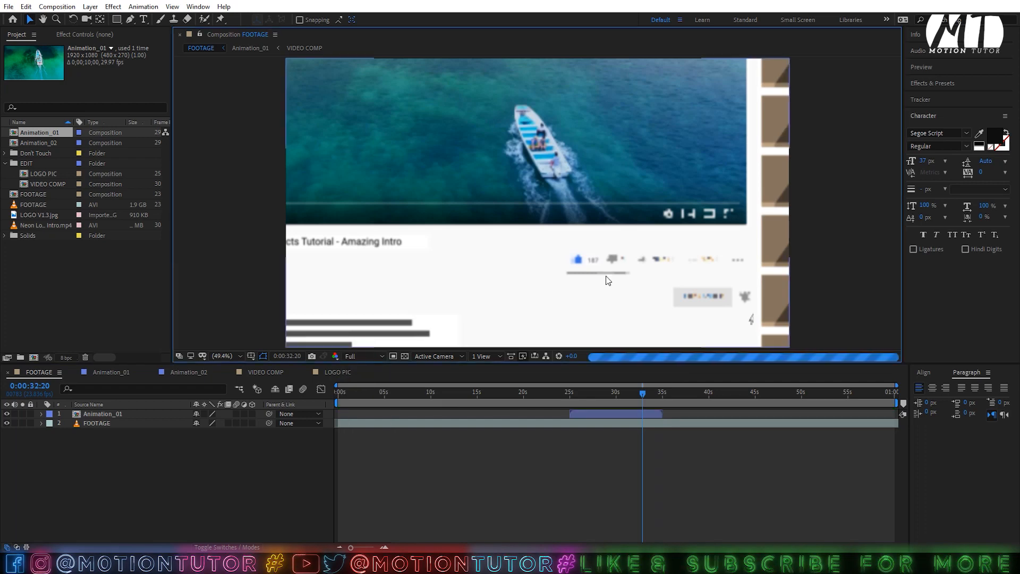
- Examine the like and subscribe button animation up close around 0:00:30:21
scroll(550, 280, up, 9)
drag(636, 395, 612, 404)
scroll(699, 330, down, 1)
drag(712, 312, 599, 348)
scroll(653, 295, up, 1)
drag(606, 396, 625, 399)
drag(706, 199, 658, 240)
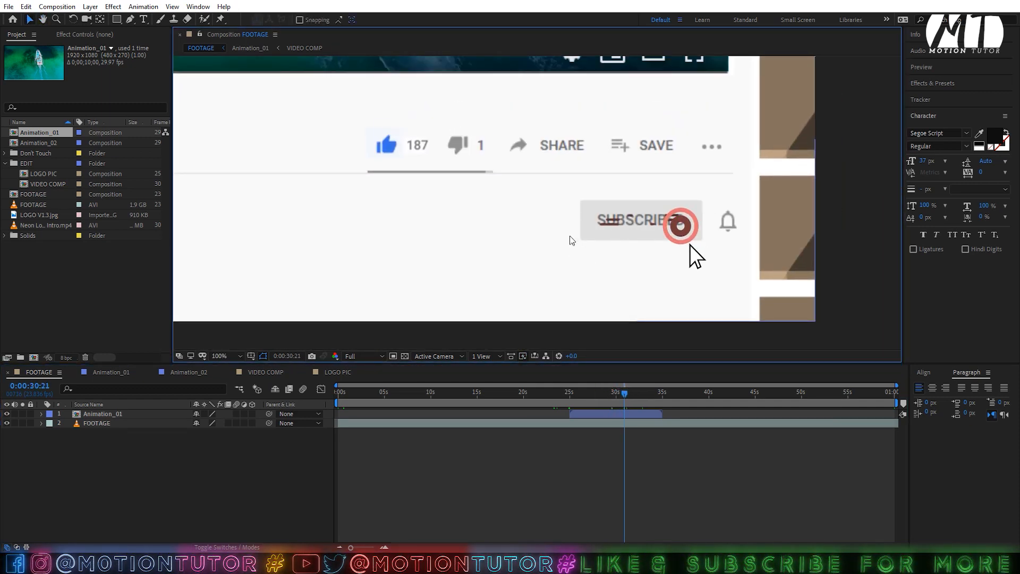
- Examine the notification bell animation between about 31 and 33 seconds, ending with the whole frame in view
drag(626, 393, 642, 390)
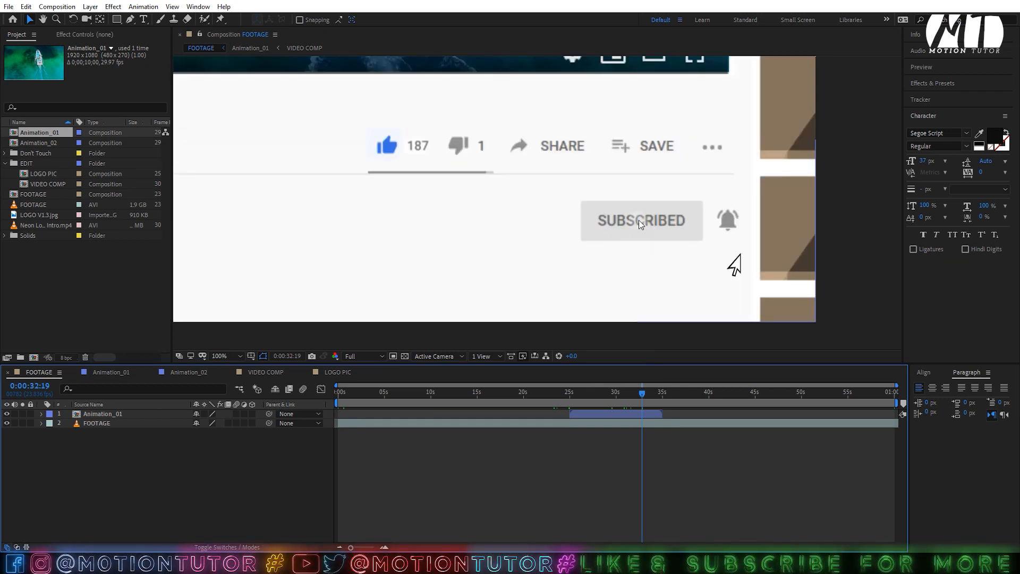
drag(641, 396, 638, 394)
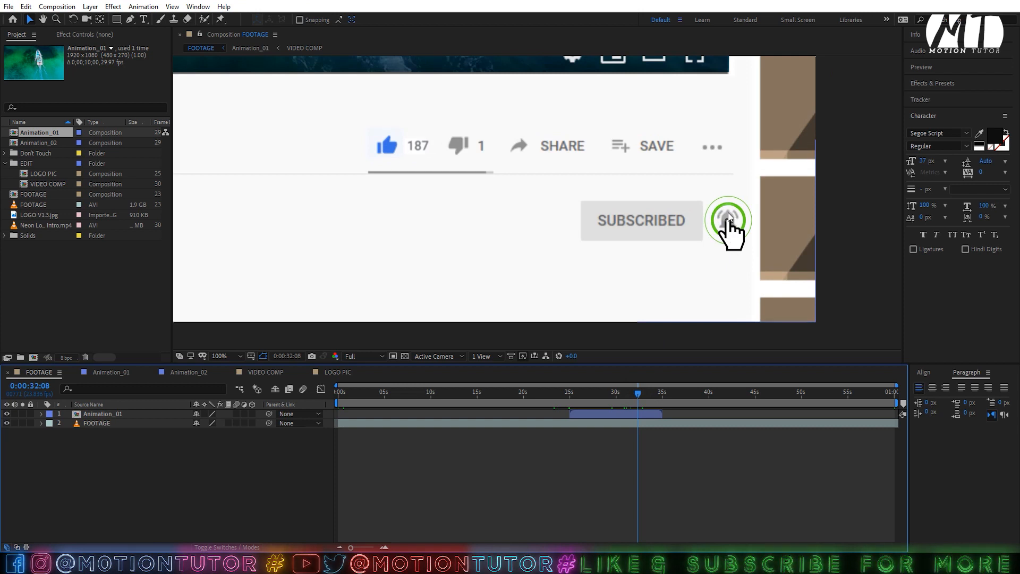
drag(637, 396, 632, 401)
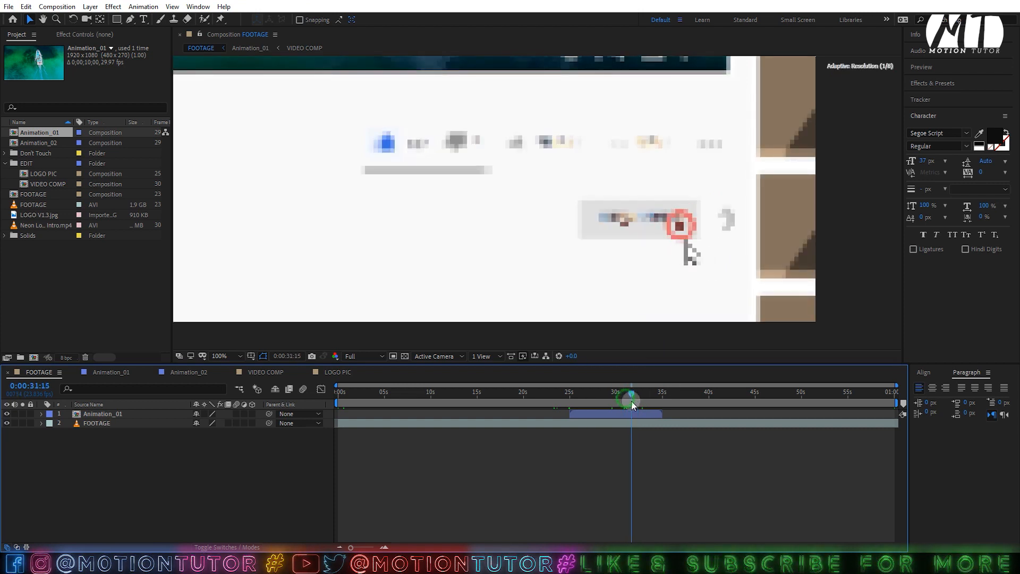
key(space)
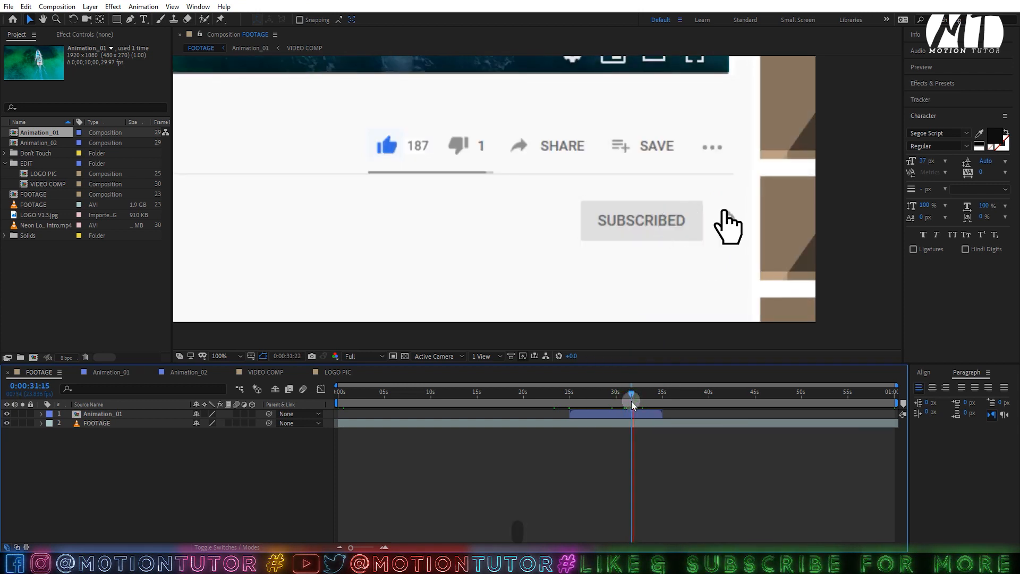
click(224, 357)
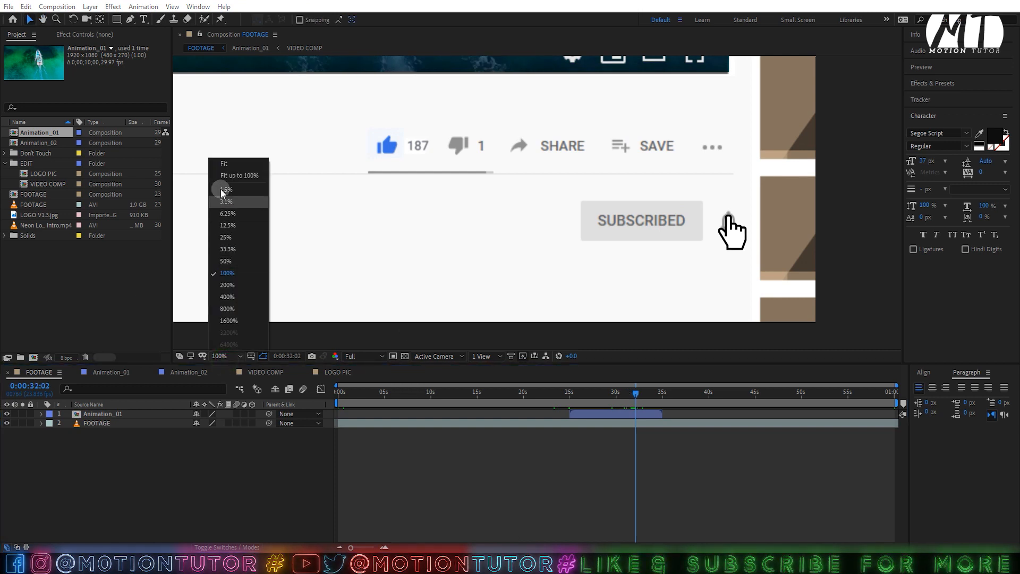
click(235, 169)
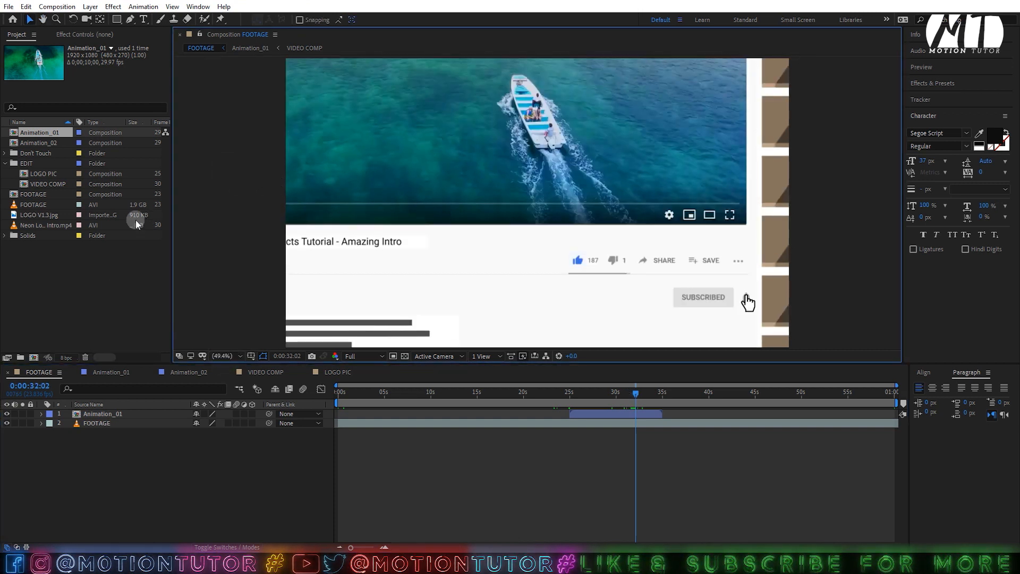
- Collapse the EDIT folder and look through the Animation_01, Animation_02, VIDEO COMP and LOGO PIC compositions
click(5, 163)
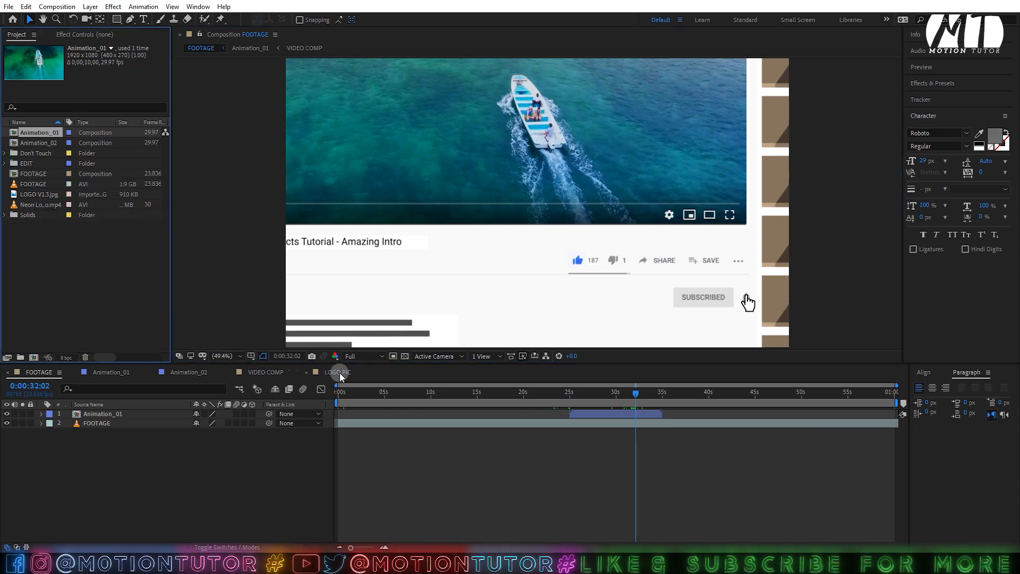
drag(633, 395, 635, 393)
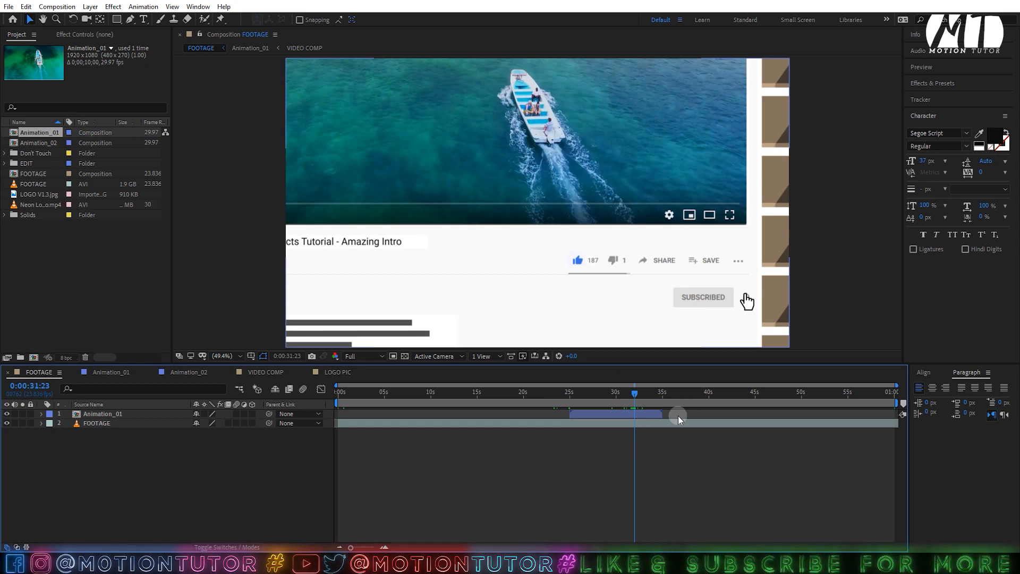
click(104, 372)
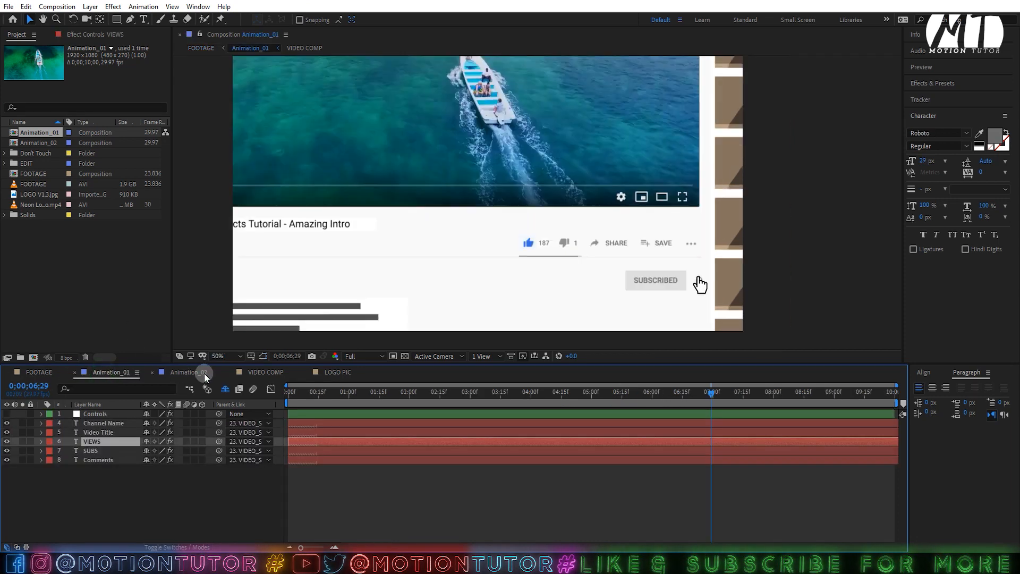
click(205, 372)
click(270, 373)
click(329, 373)
- Return to the Animation_02 composition and inspect its camera move around 0;00;04;18
click(203, 372)
drag(204, 372, 402, 374)
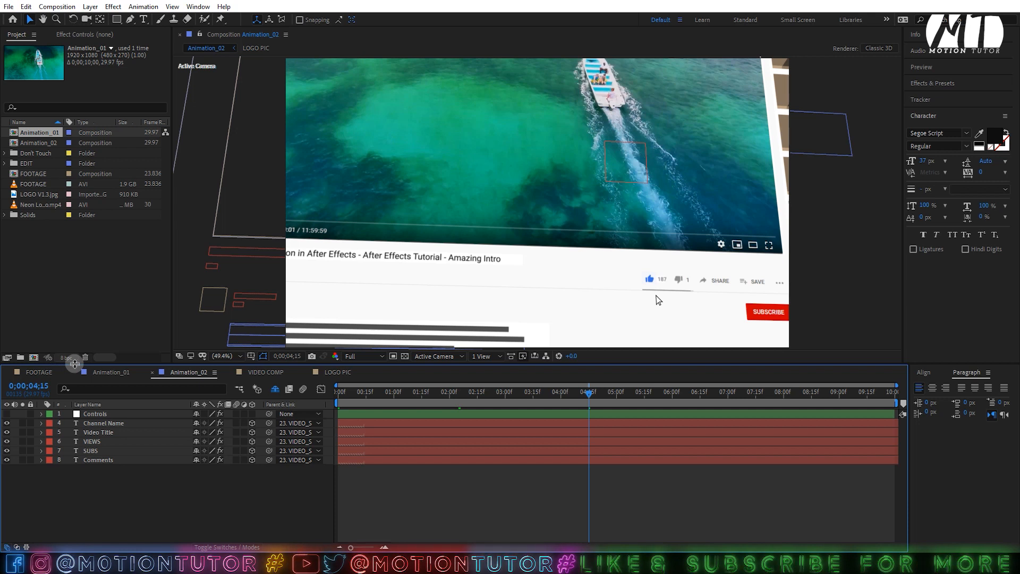
click(51, 143)
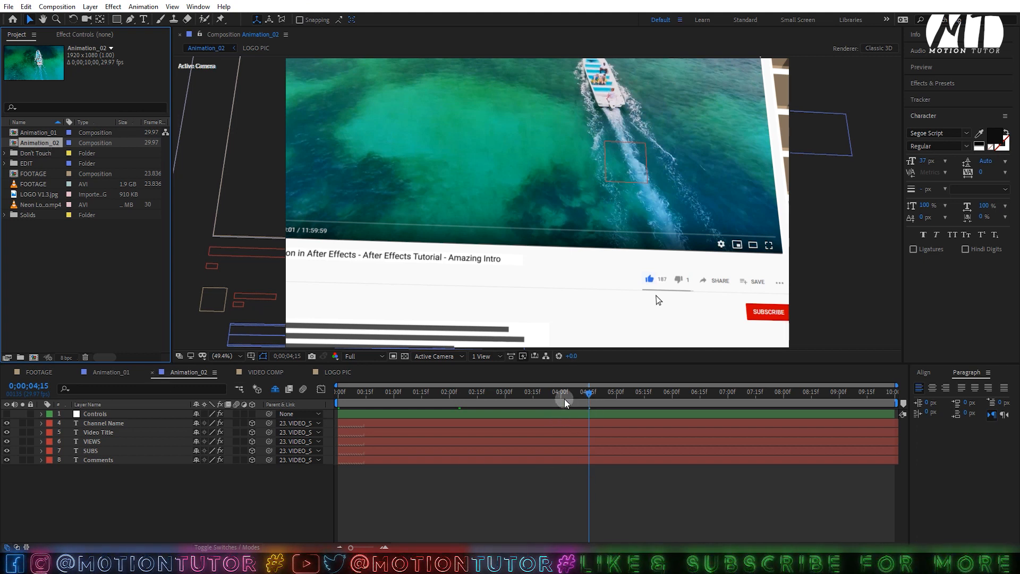
drag(564, 401, 594, 400)
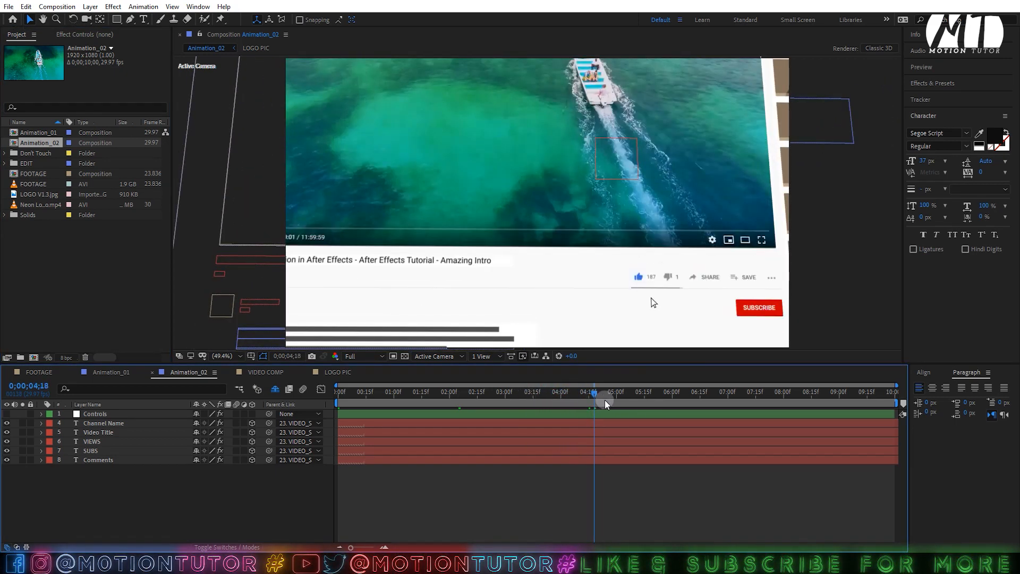